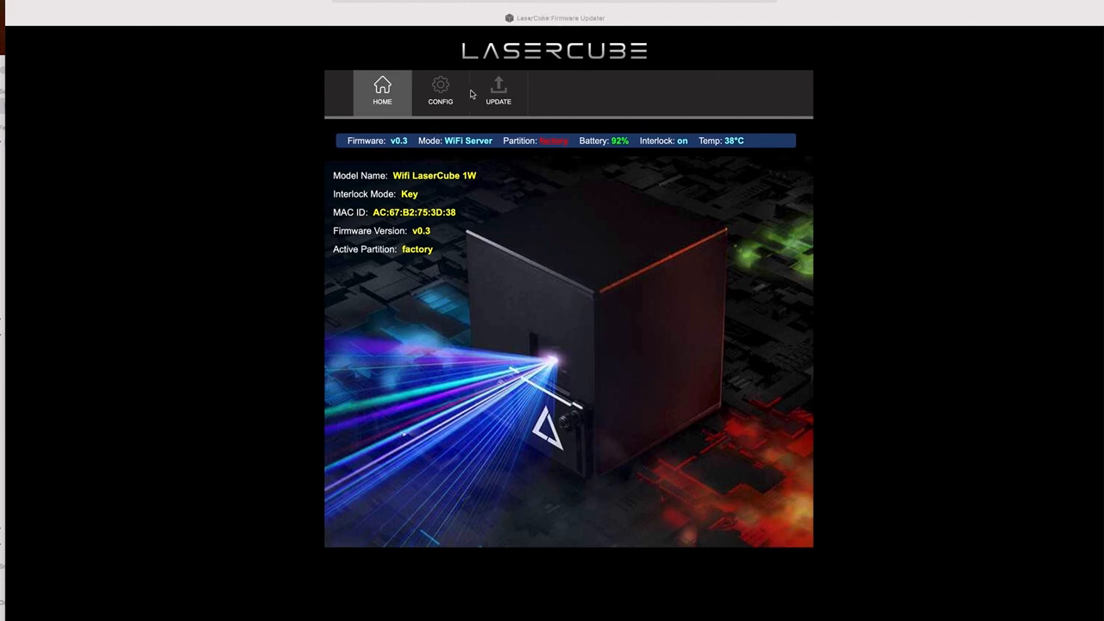
- Navigate from the home status page through CONFIG to the Firmware Updates page
click(441, 93)
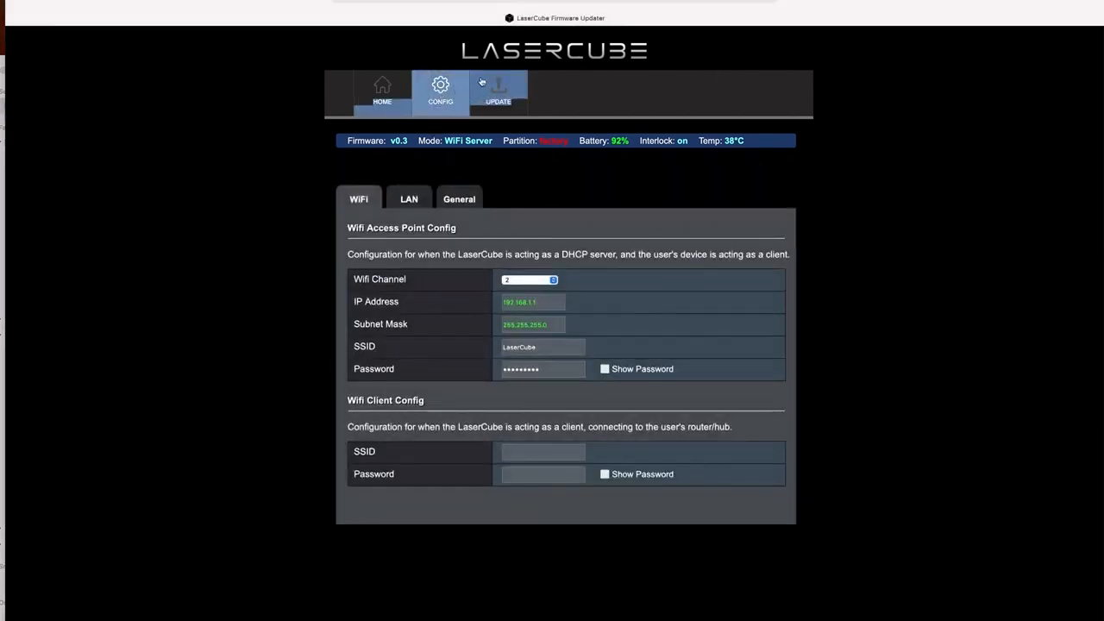
click(499, 84)
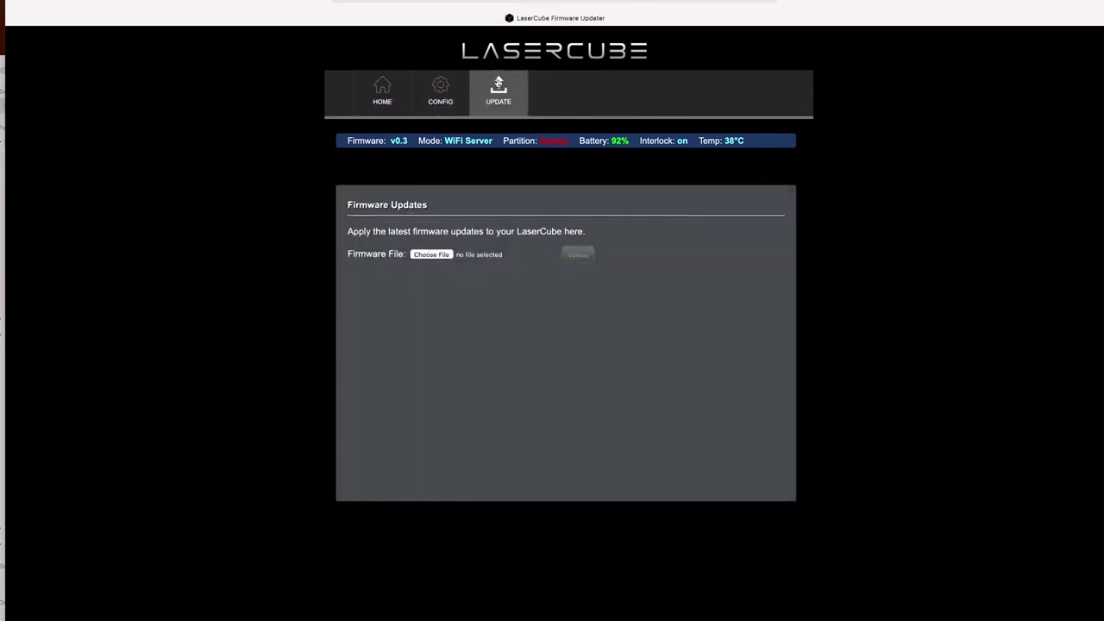
- Upload wificube_artnet_alpha_v0-0.bin from the WiFiCube_Artnet_v0-0 folder as the new firmware
click(421, 257)
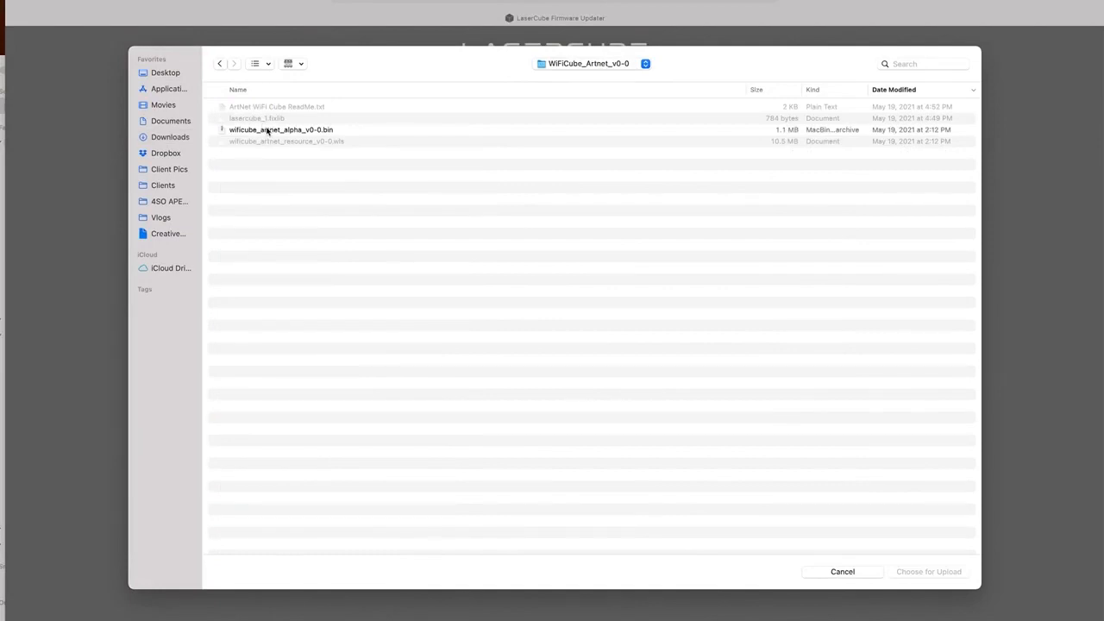
click(264, 129)
double_click(268, 130)
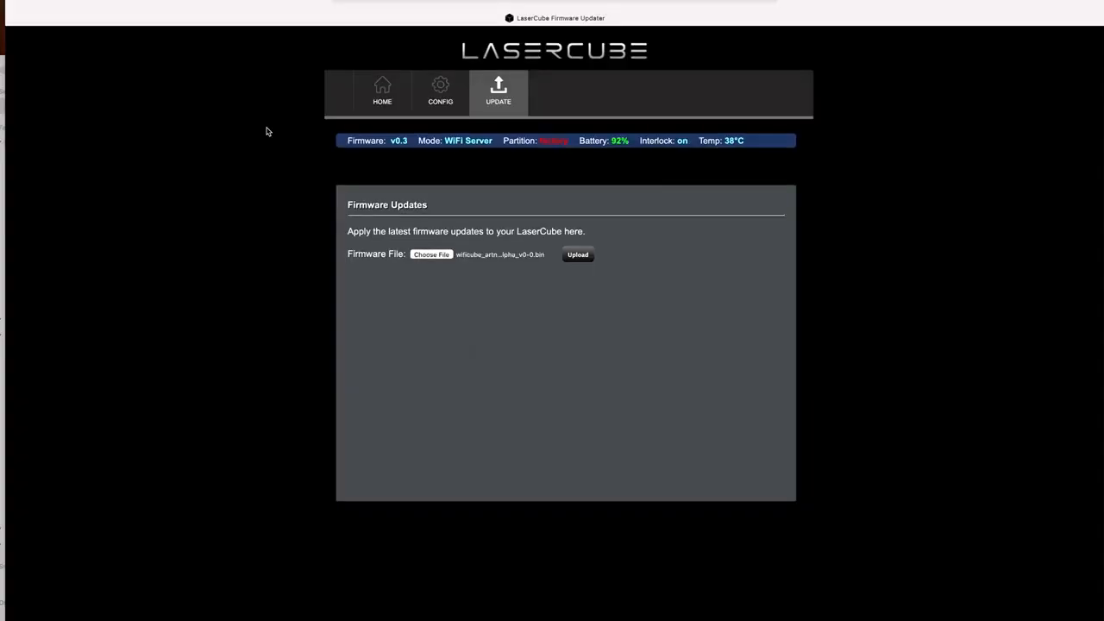
click(578, 254)
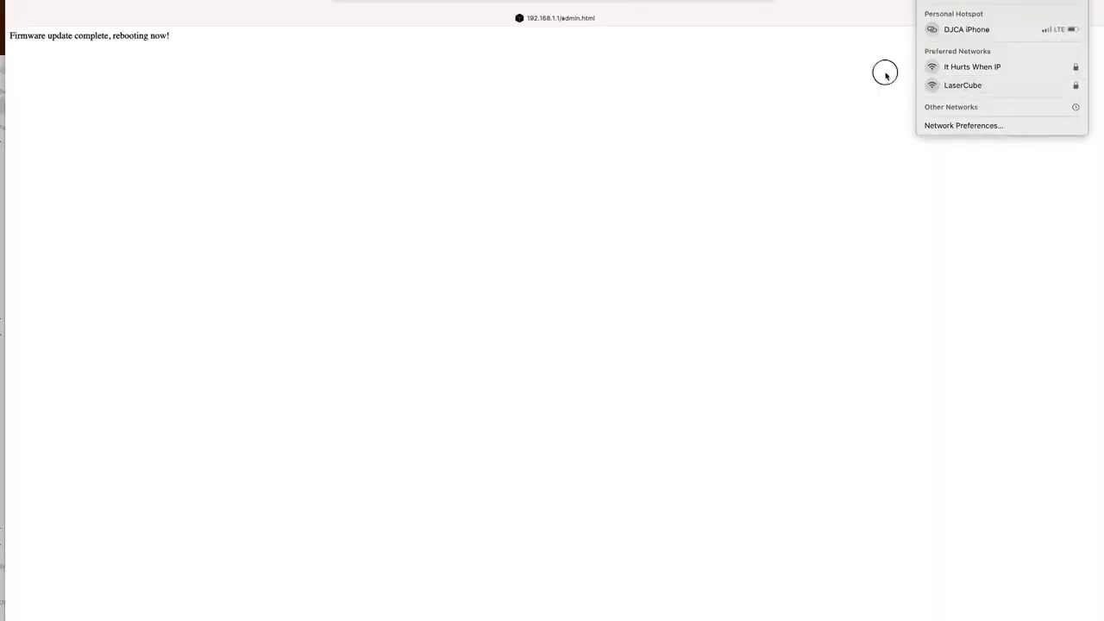
- Dismiss the Wi-Fi list, sign back in as LaserCubeUser and reopen the firmware file chooser
click(885, 75)
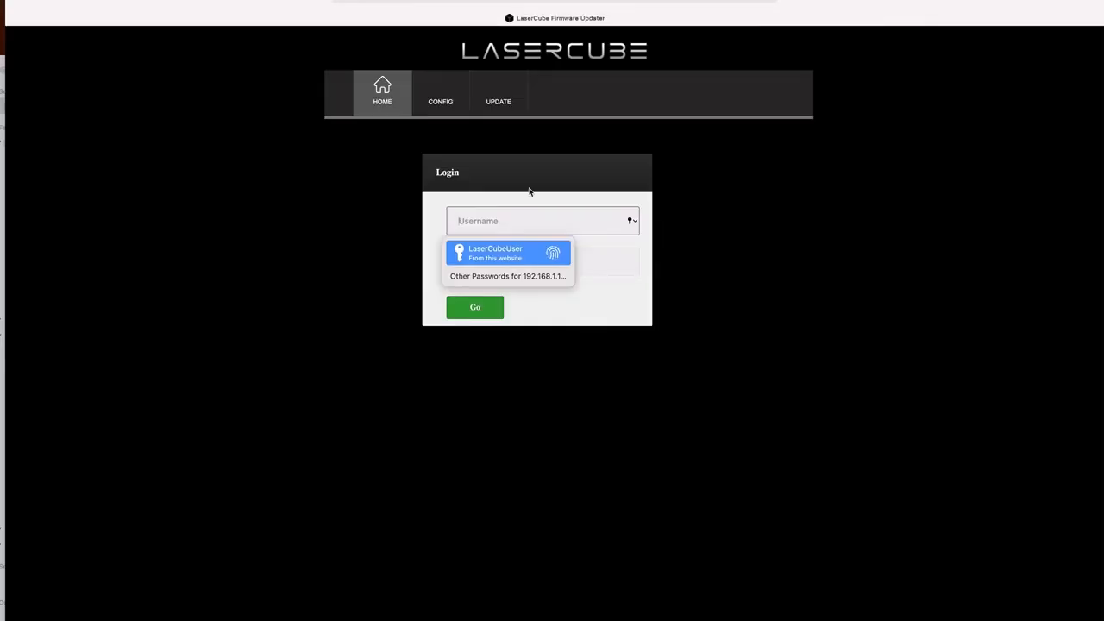
click(507, 252)
click(474, 307)
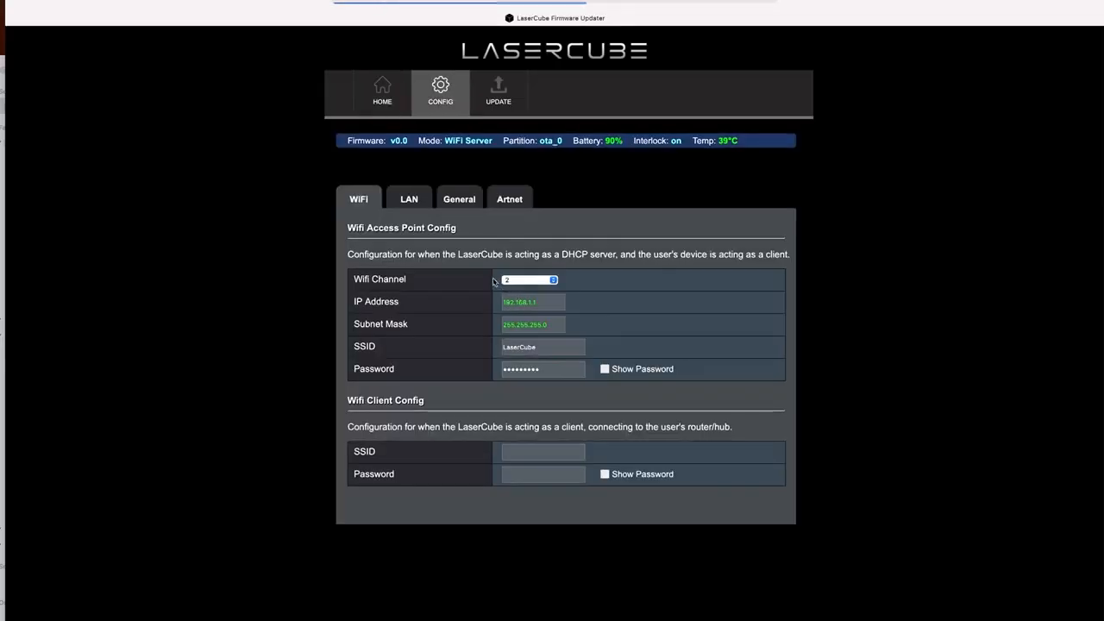
click(498, 91)
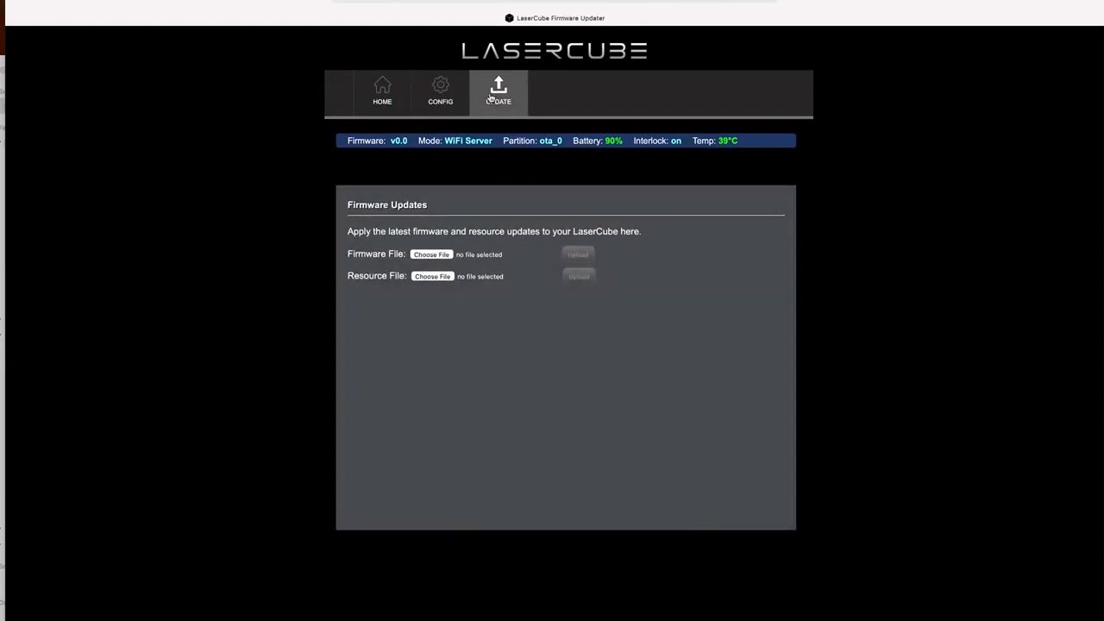
click(432, 254)
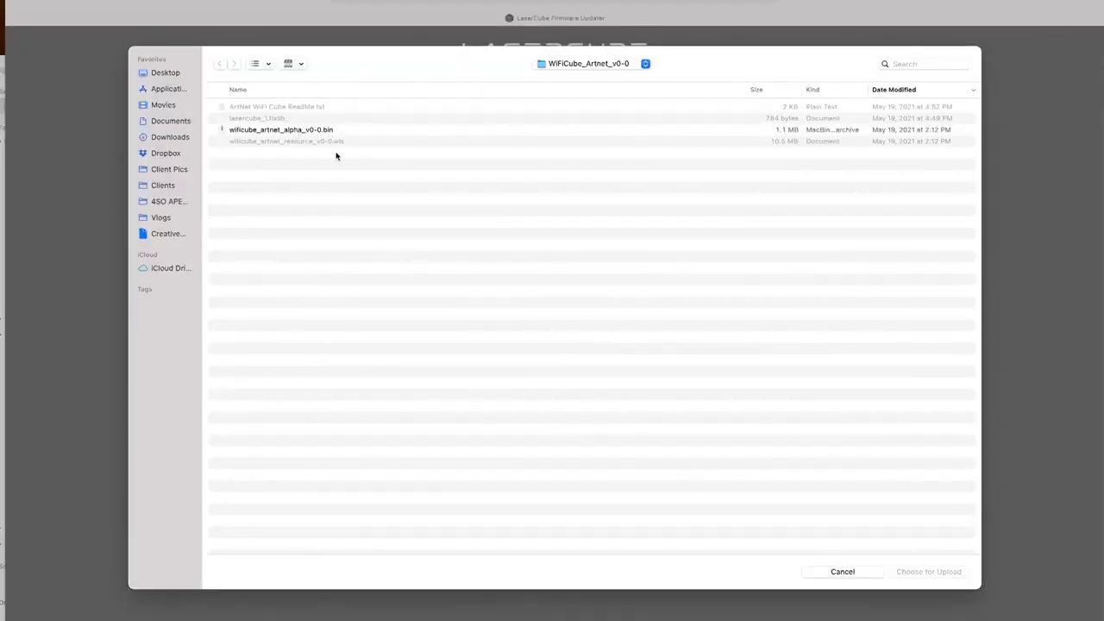
- Cancel the firmware picker and upload wificube_artnet_resource_v0-0.wls as the resource file instead
click(842, 572)
click(432, 276)
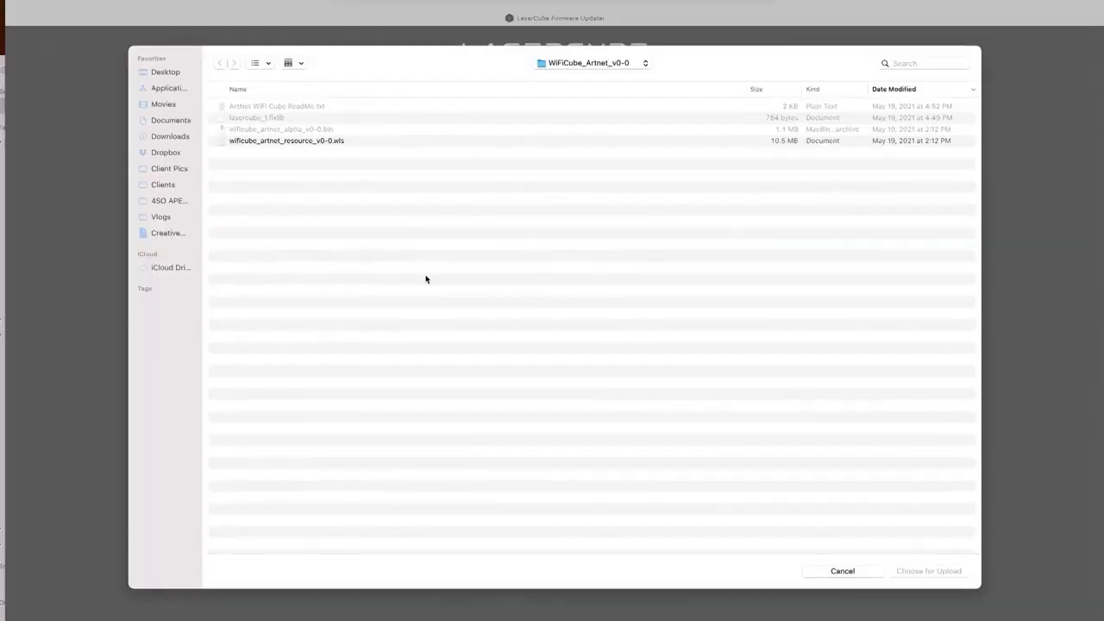
click(277, 143)
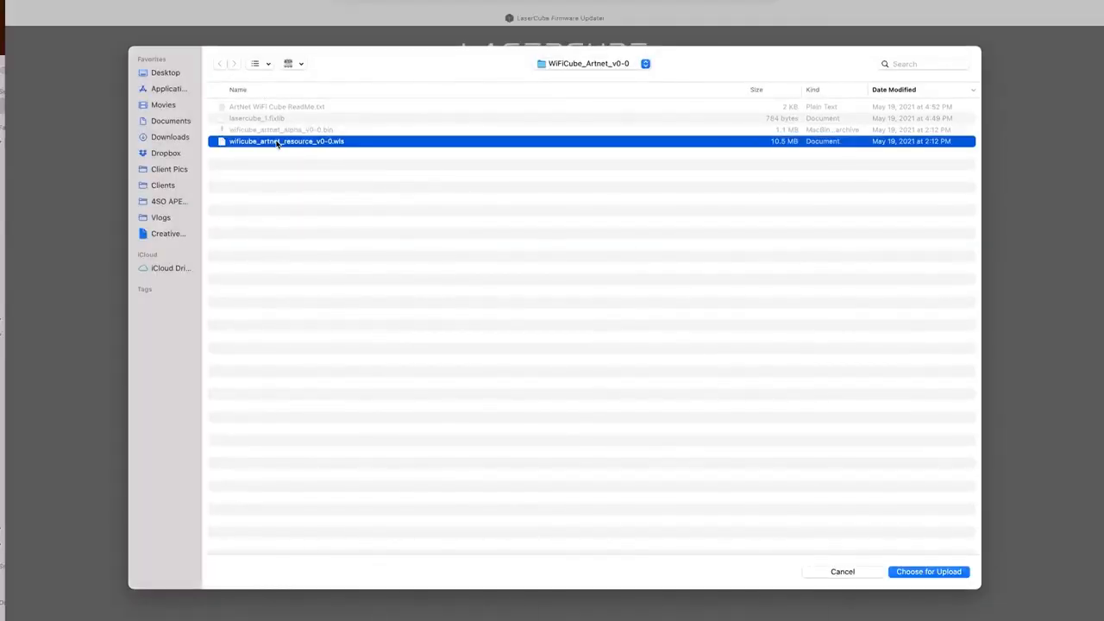
double_click(277, 143)
click(579, 276)
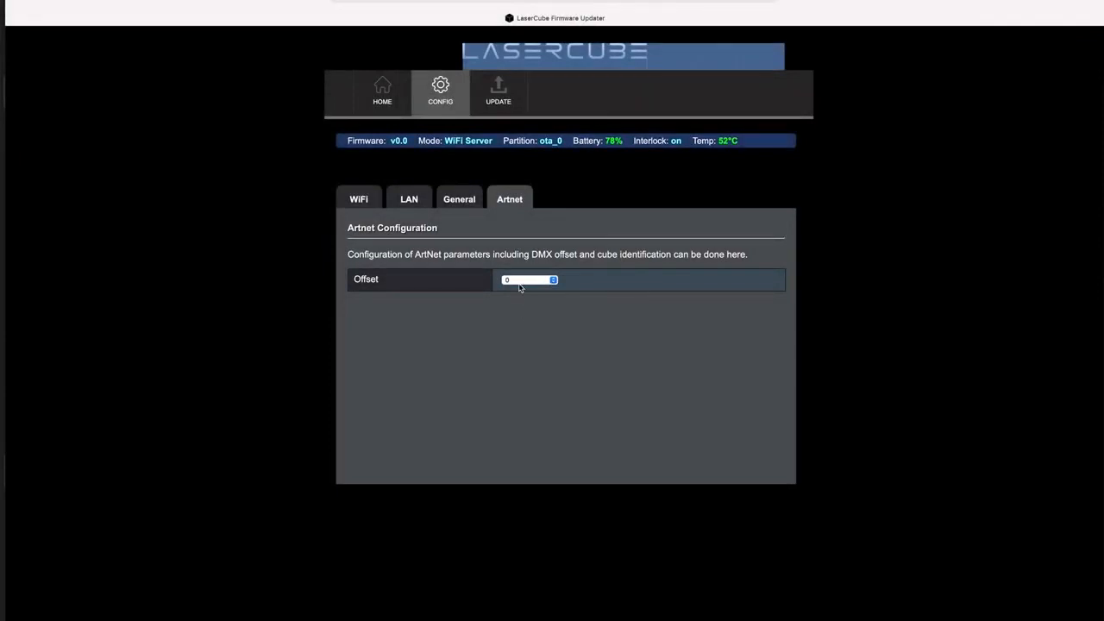
click(517, 280)
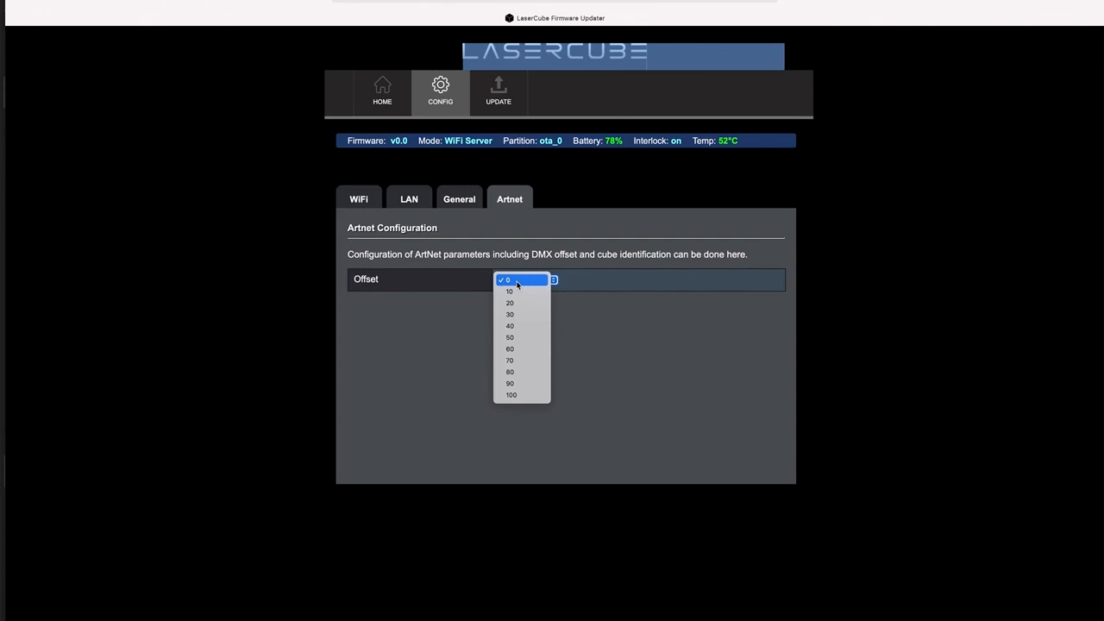
key(super+Tab)
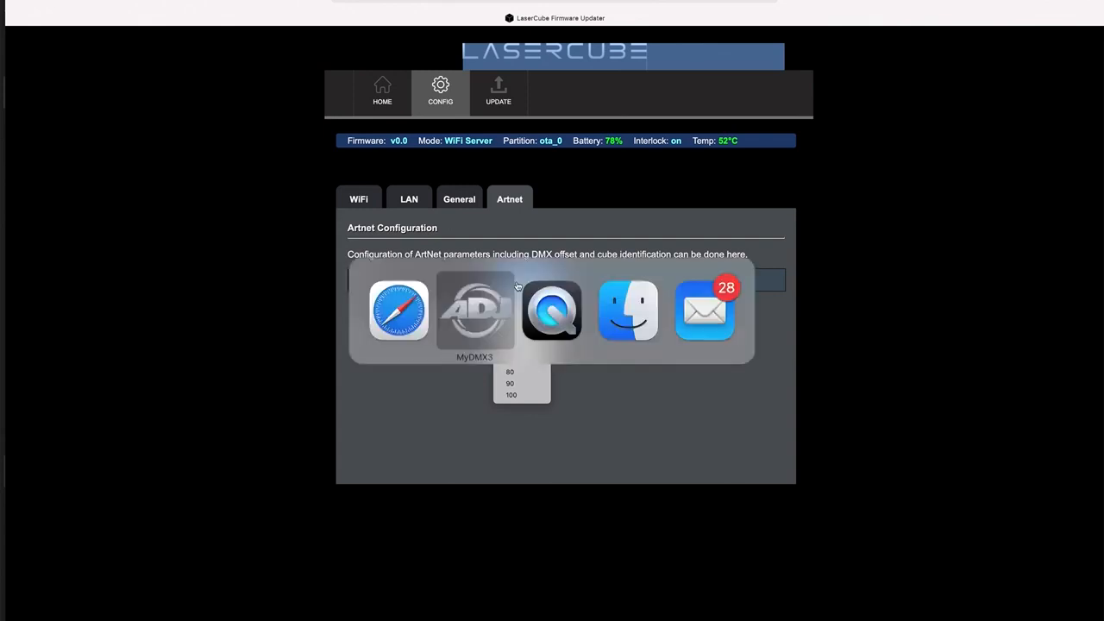
key(Tab)
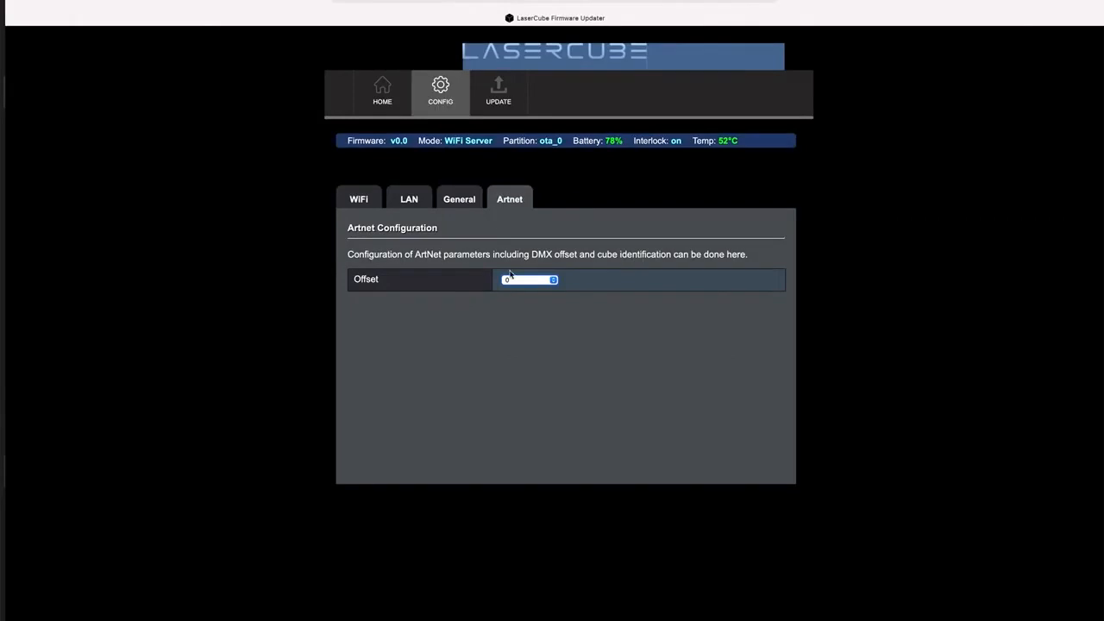
key(super+Tab)
- Switch to MyDMX3 and enable the Artnet->WiFiCube output device in Preferences > Devices
key(Tab)
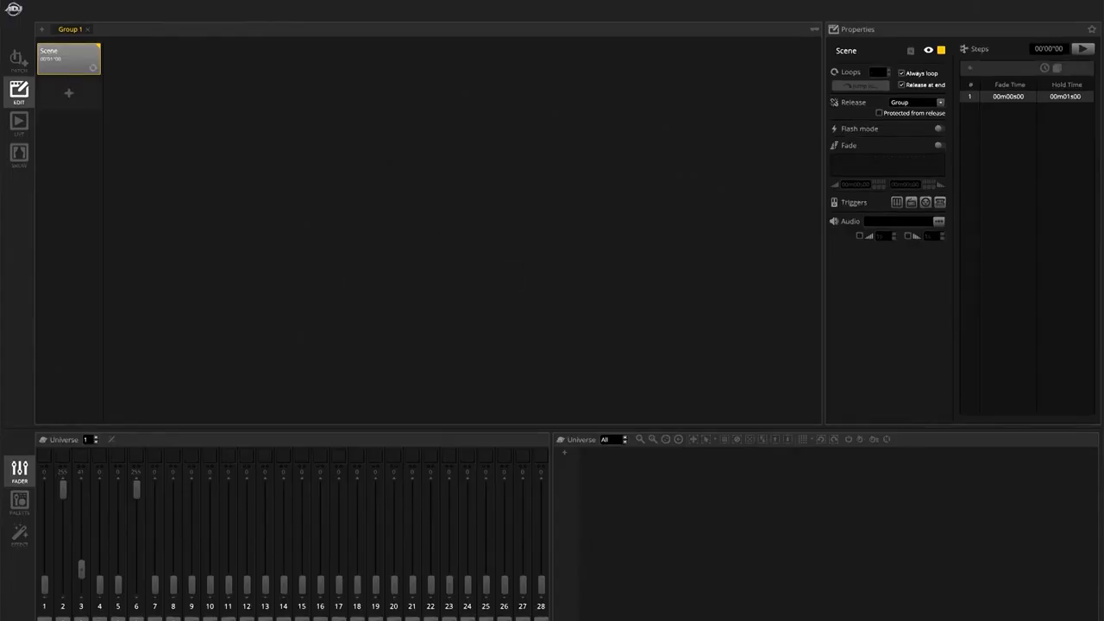
click(14, 8)
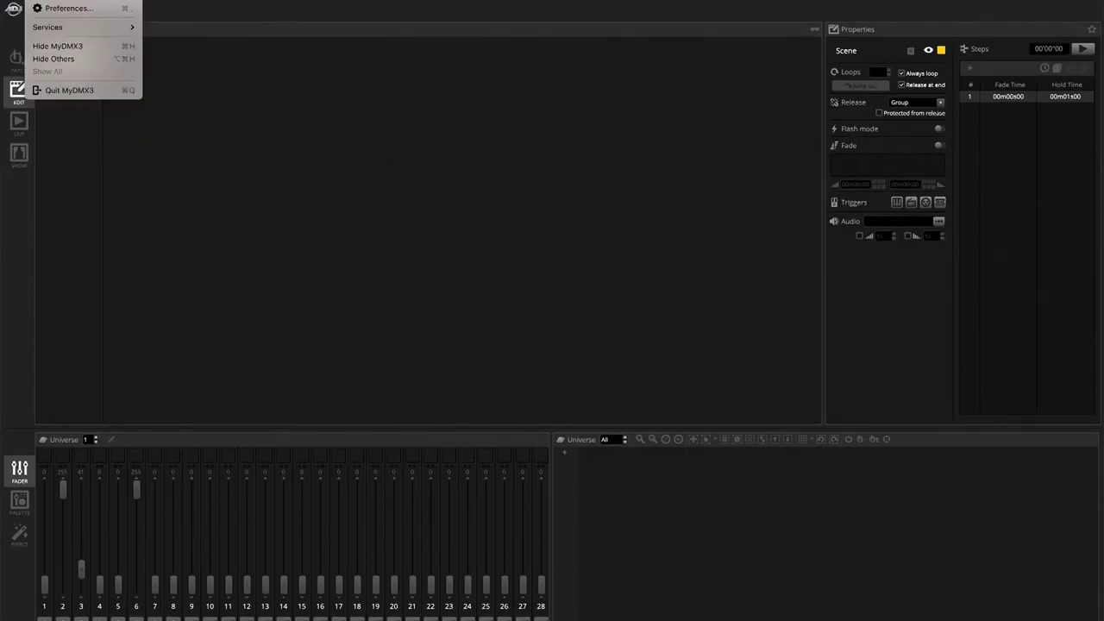
click(68, 8)
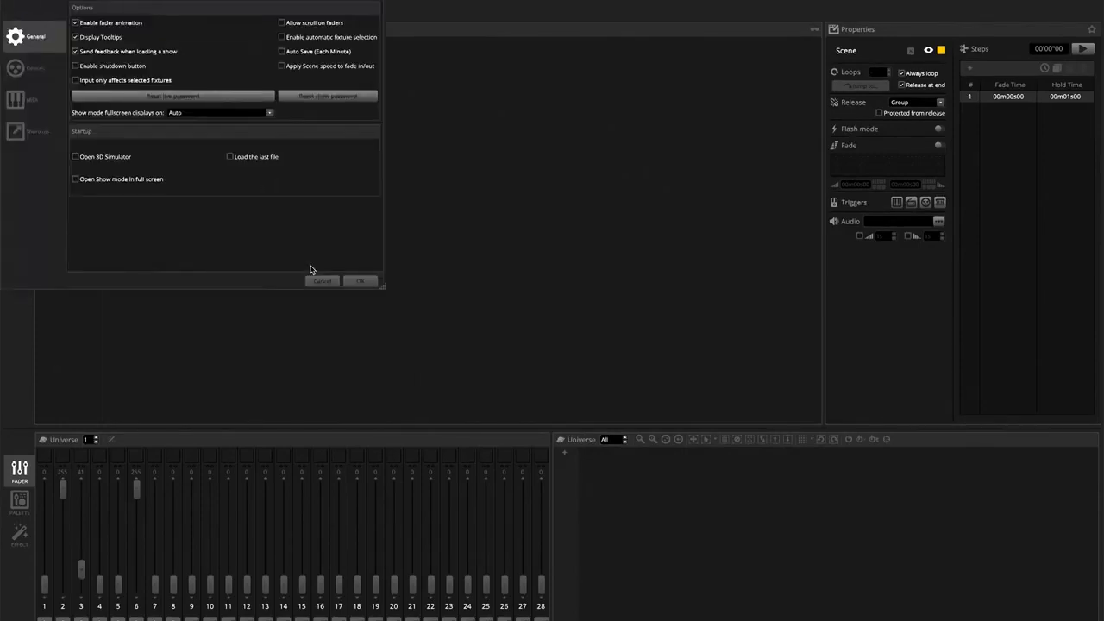
click(29, 69)
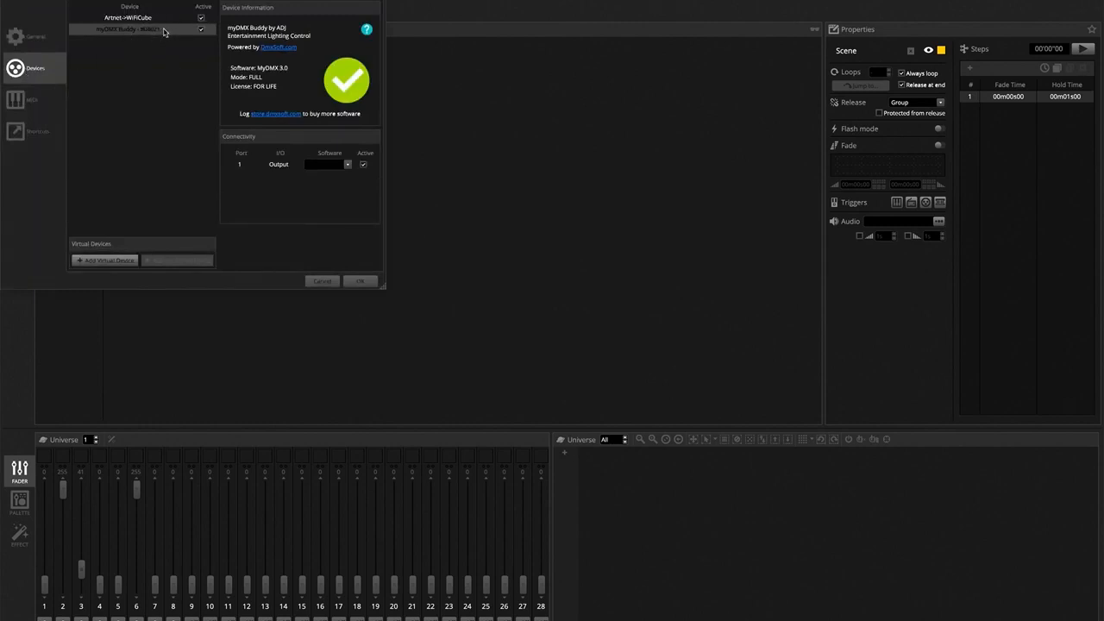
click(151, 19)
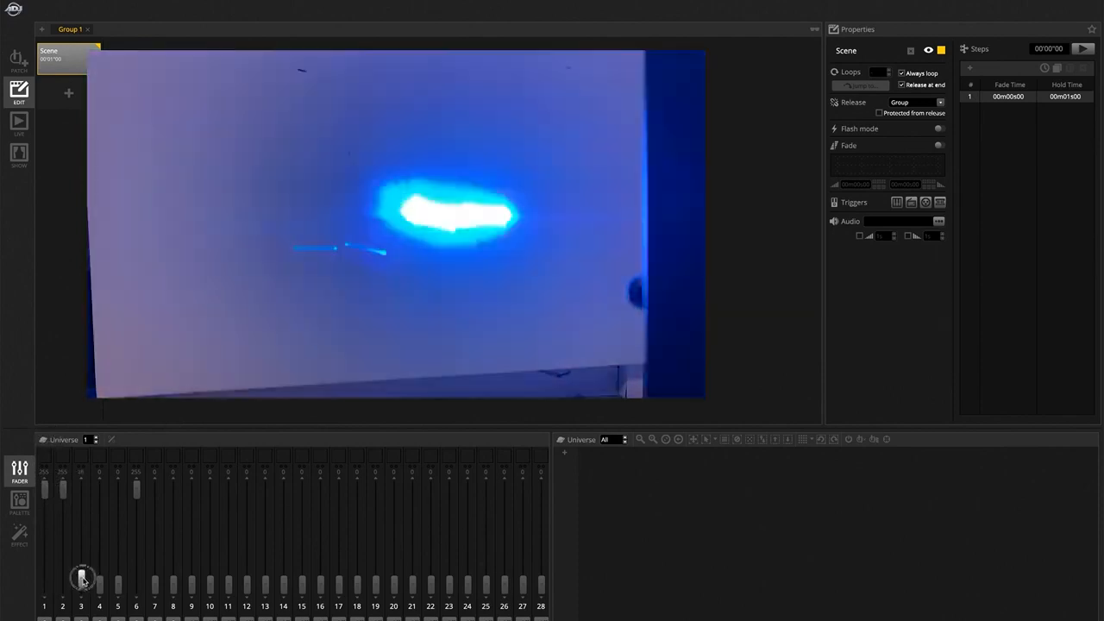
- Raise channels 3, 5, 4, 7 and 8 and lower channel 6 to cycle the beams through red, green and blue patterns
drag(83, 583, 82, 576)
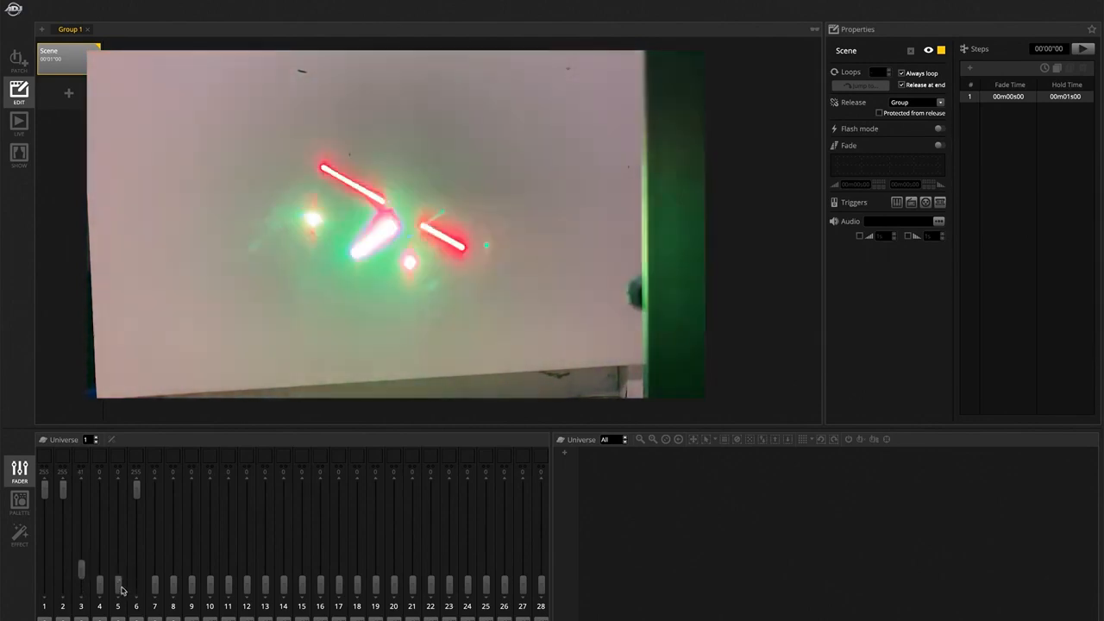
drag(119, 586, 127, 495)
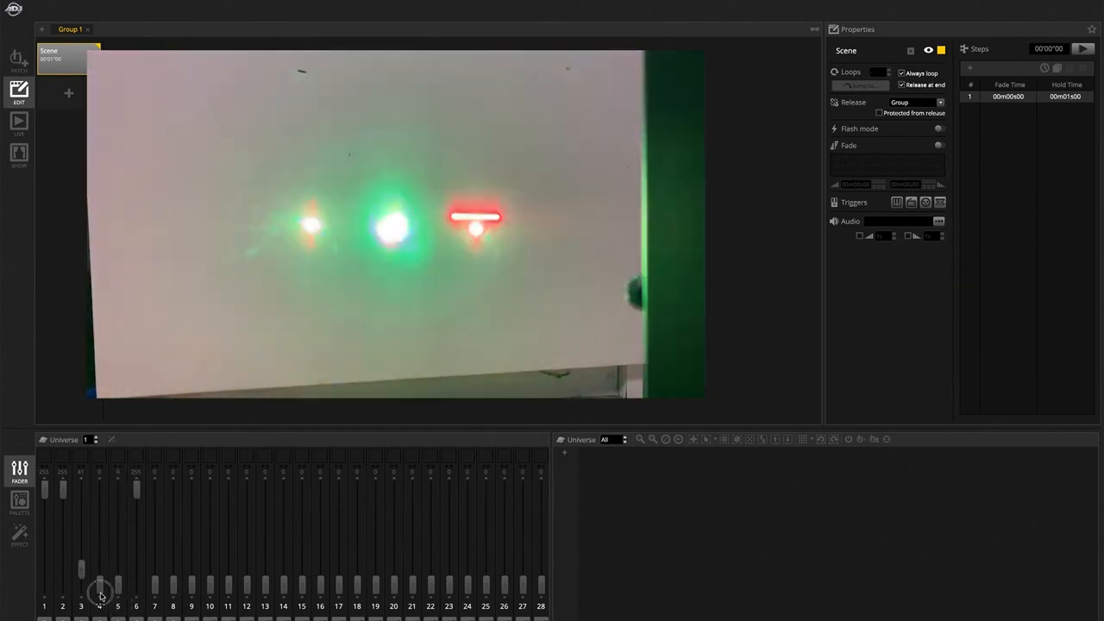
drag(101, 533, 104, 483)
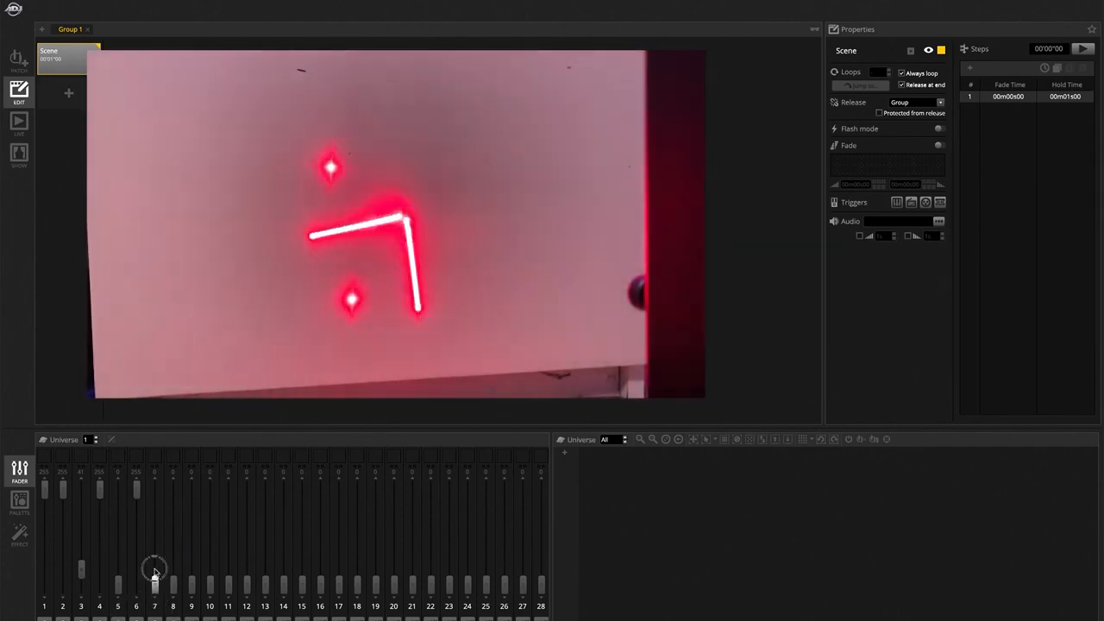
drag(154, 578, 158, 483)
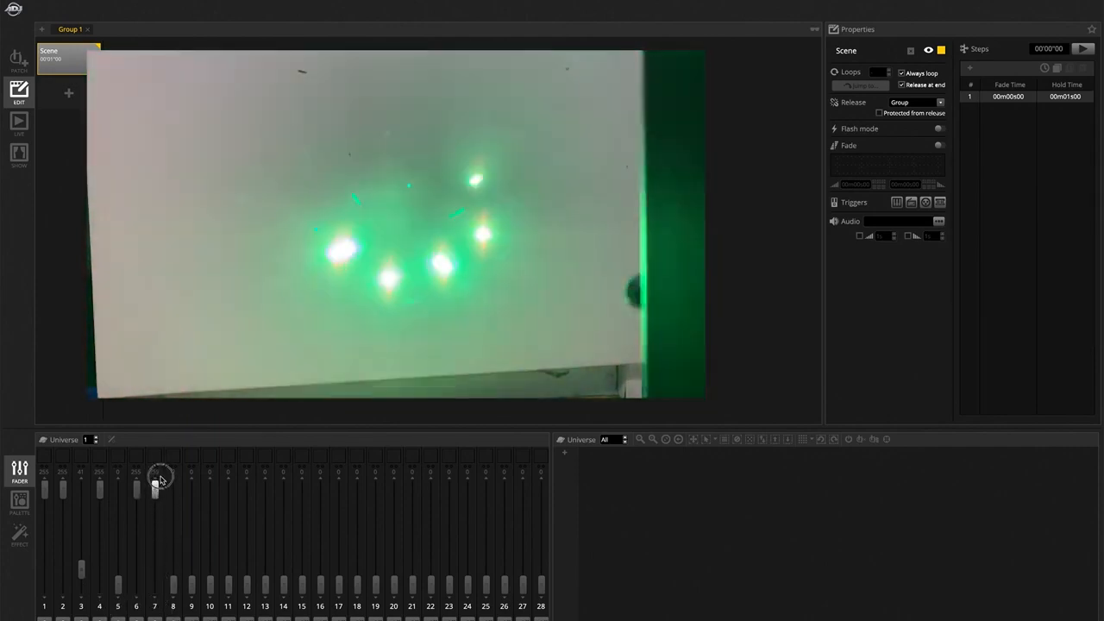
drag(172, 582, 172, 472)
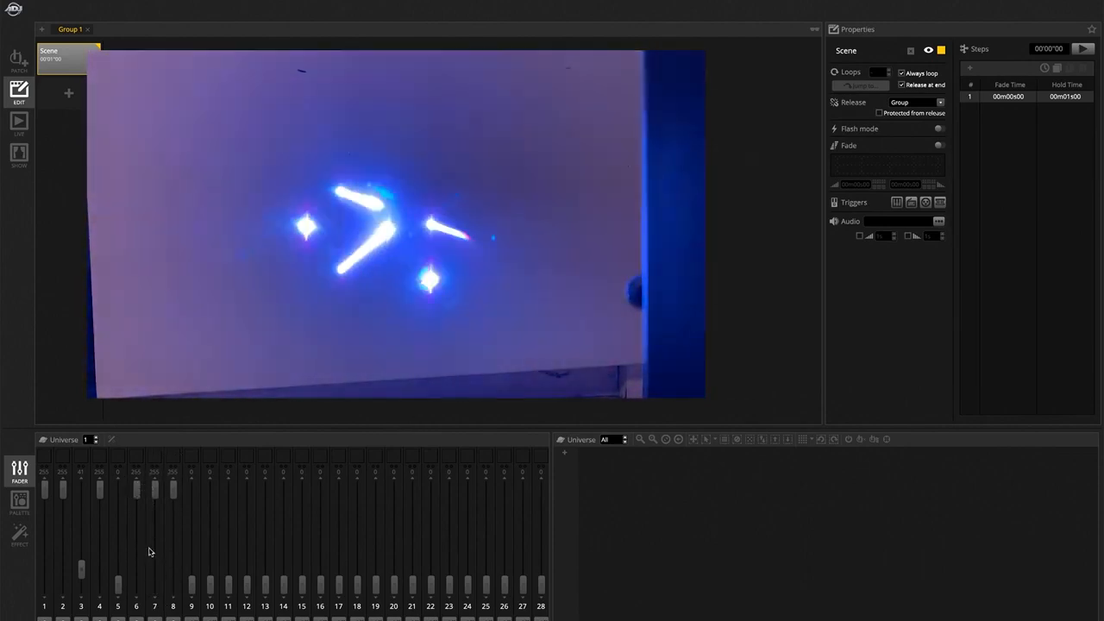
mouse_move(136, 490)
mouse_down()
mouse_move(136, 584)
mouse_move(158, 544)
mouse_up()
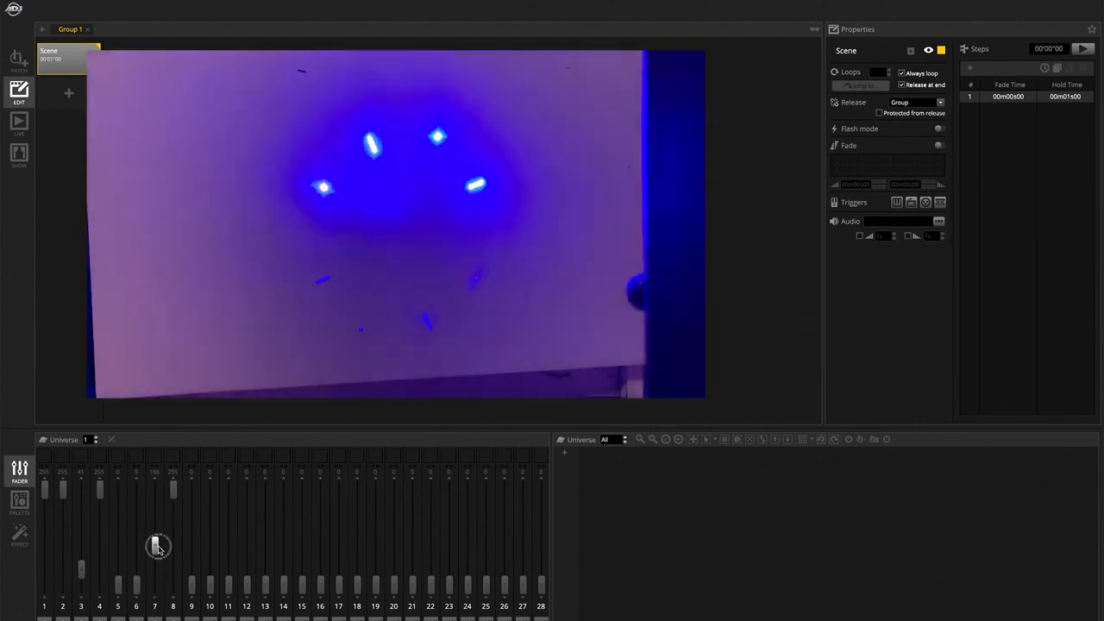